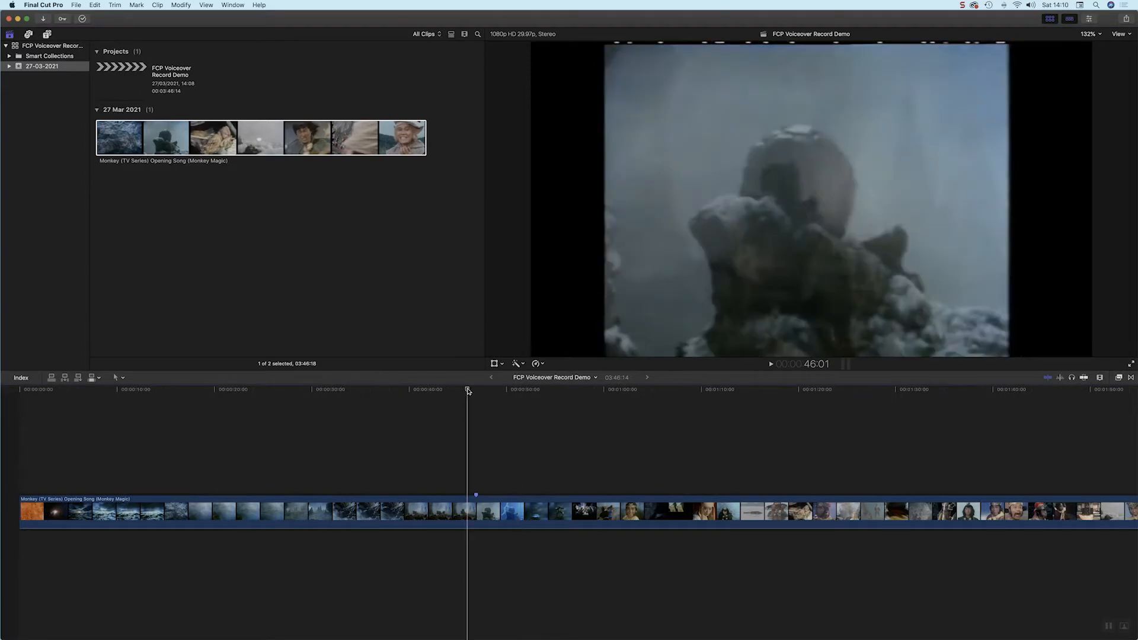
- Play and skim the video around its existing marker to examine where the voiceover should start
{"action": "key", "text": "space"}
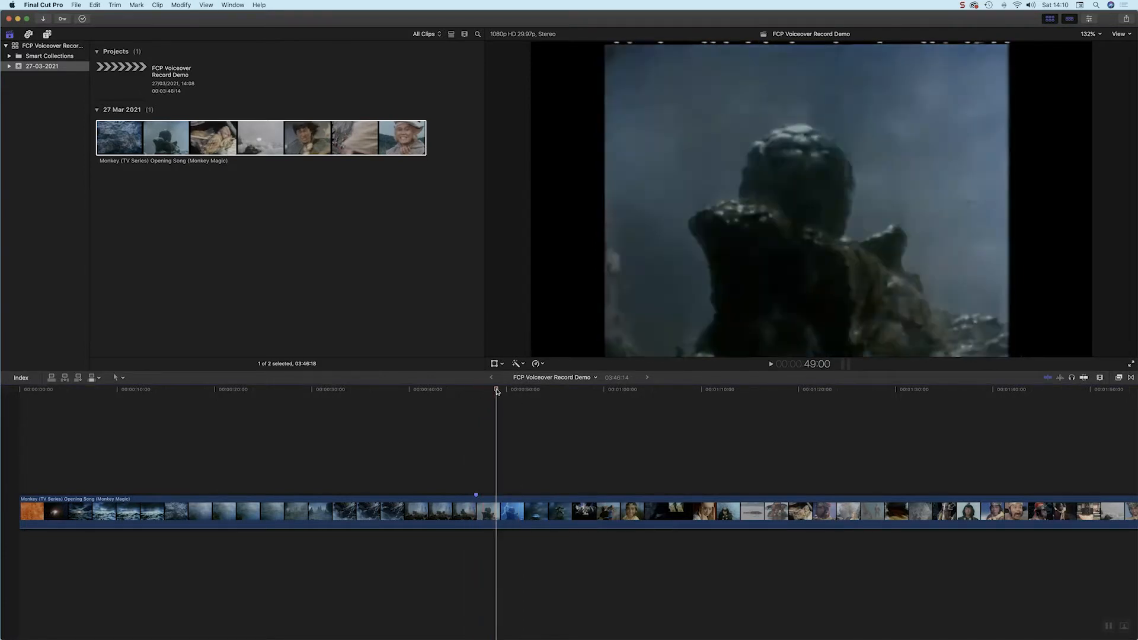
{"action": "left_click", "coordinate": [791, 413]}
{"action": "left_click_drag", "start_coordinate": [792, 414], "coordinate": [525, 449]}
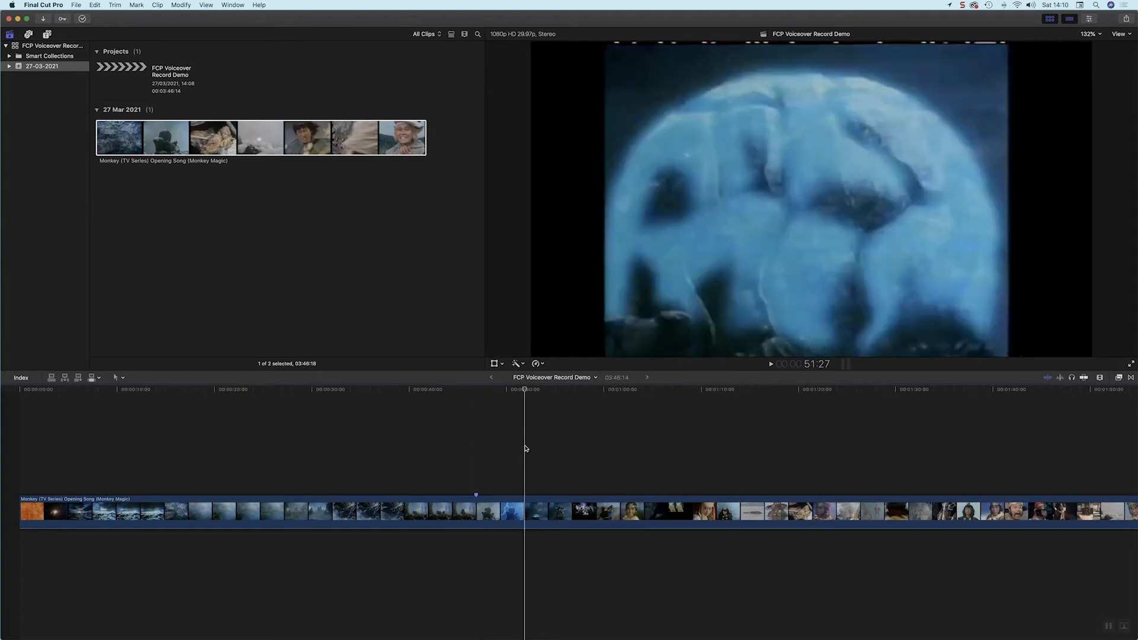
{"action": "left_click_drag", "start_coordinate": [483, 394], "coordinate": [476, 396]}
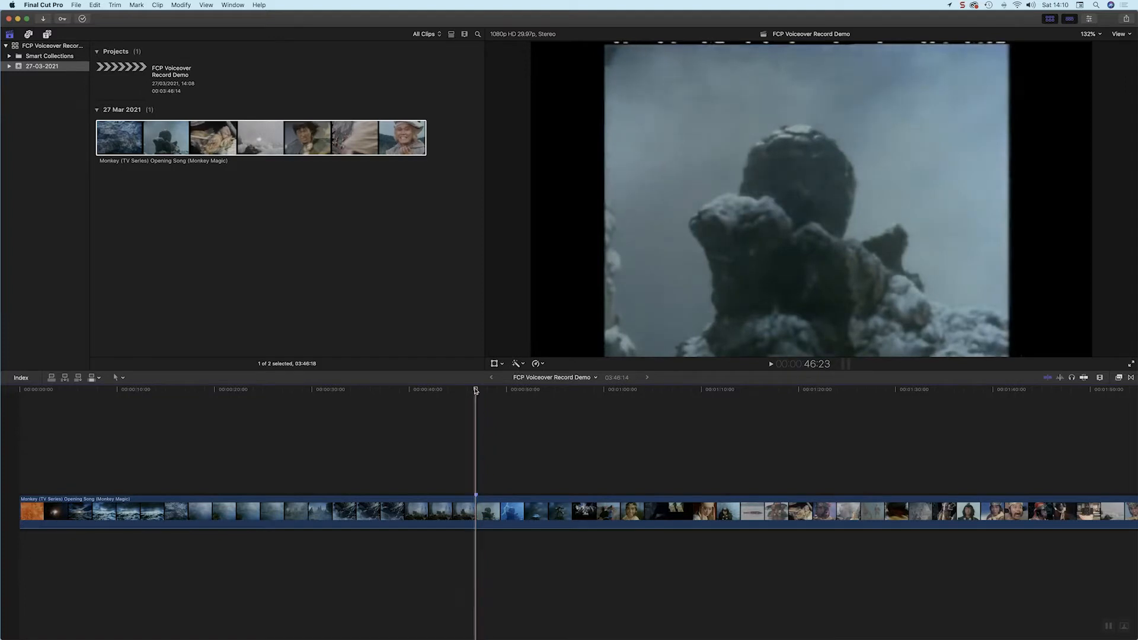
- Add a marker to the video clip at 01:03:11 and delete that marker again
{"action": "left_click_drag", "start_coordinate": [477, 393], "coordinate": [637, 398]}
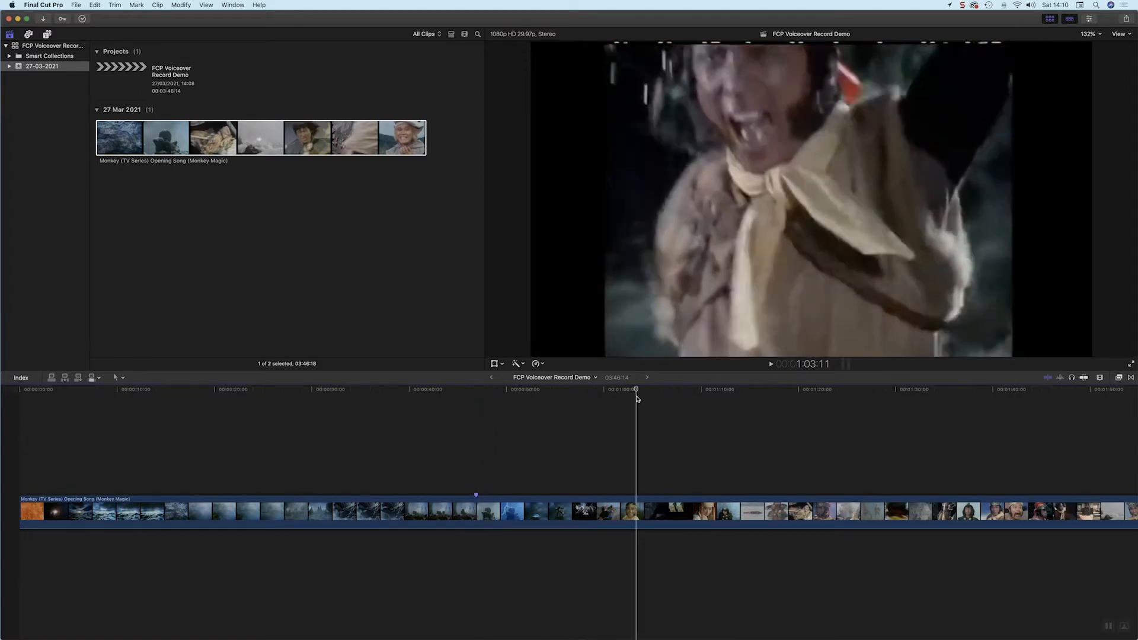
{"action": "key", "text": "m"}
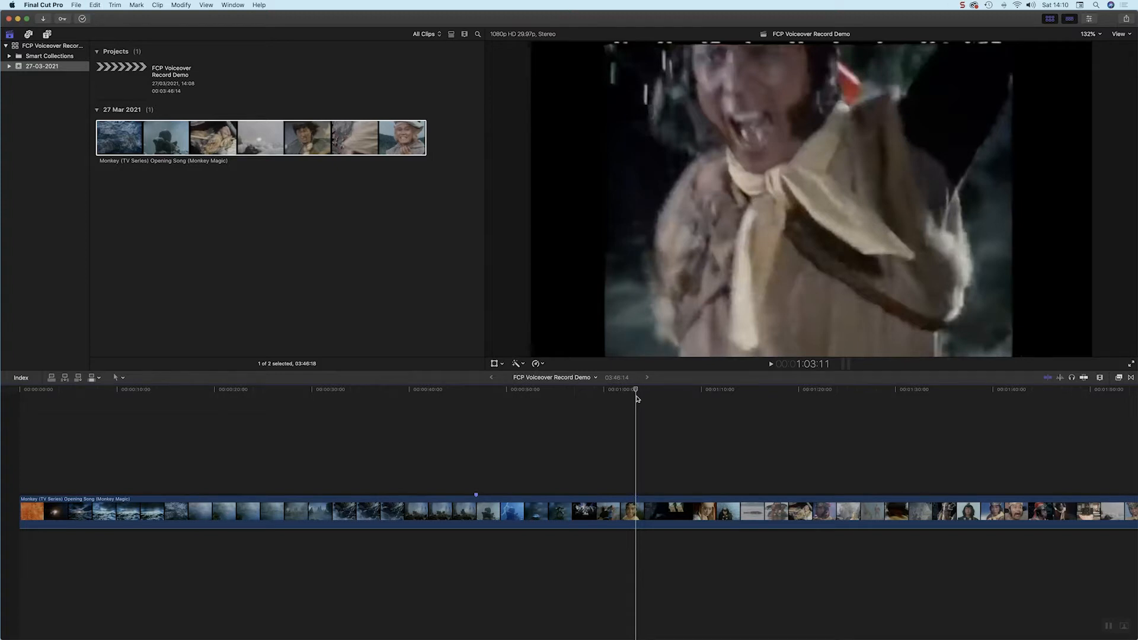
{"action": "key", "text": "alt+m"}
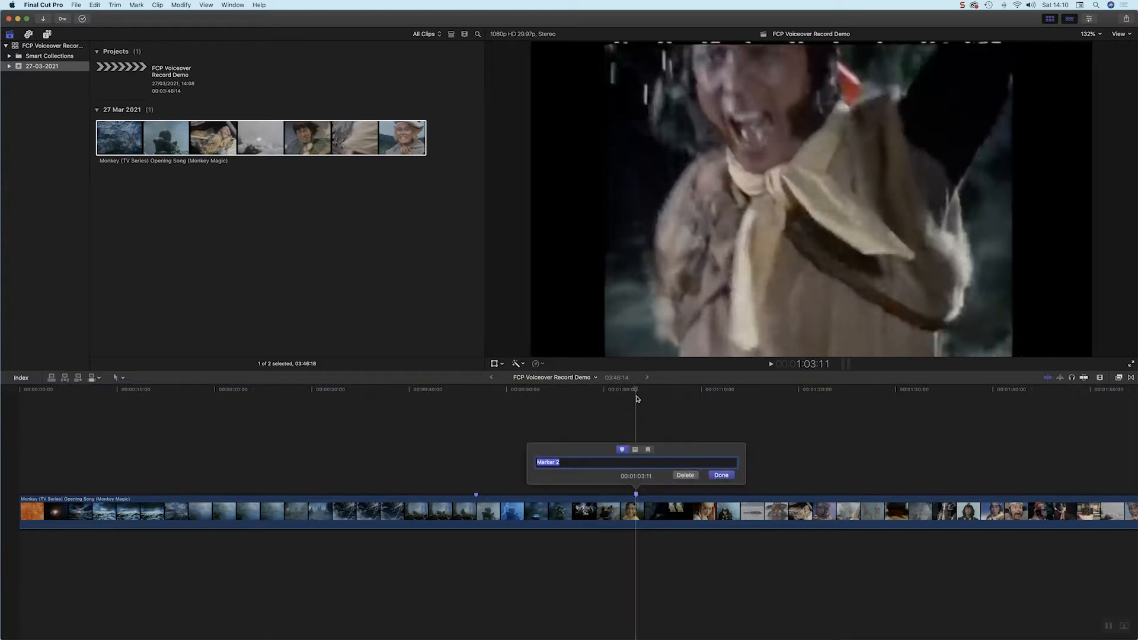
{"action": "left_click", "coordinate": [686, 475]}
- Place the playhead on the clip's remaining marker and open the Record Voiceover window
{"action": "left_click", "coordinate": [476, 391]}
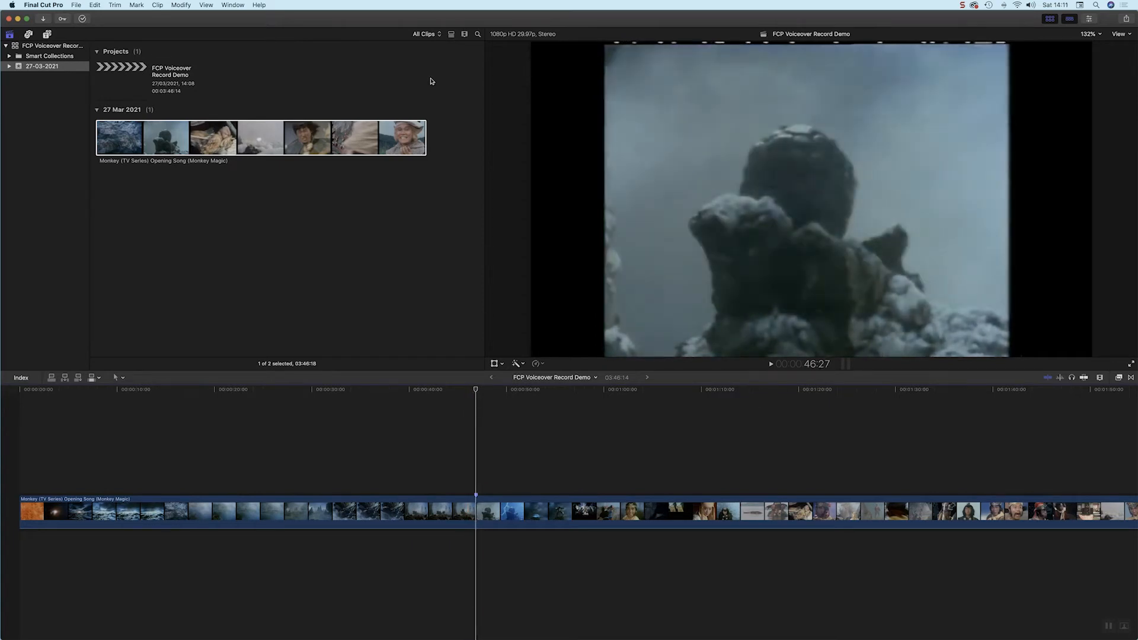
{"action": "left_click", "coordinate": [234, 5]}
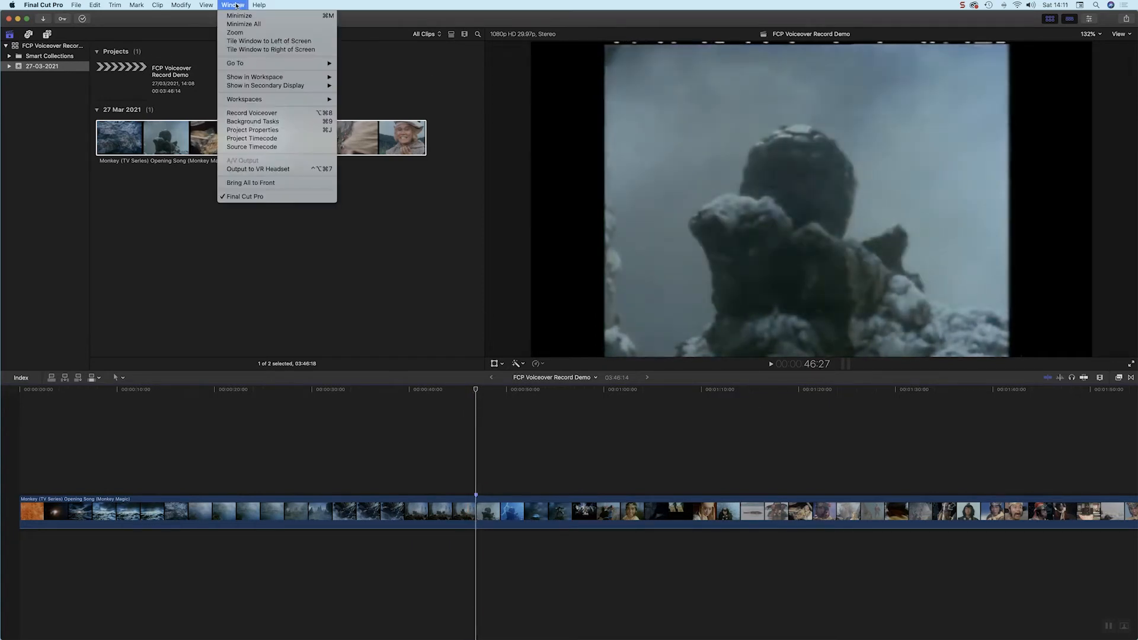
{"action": "left_click", "coordinate": [280, 117]}
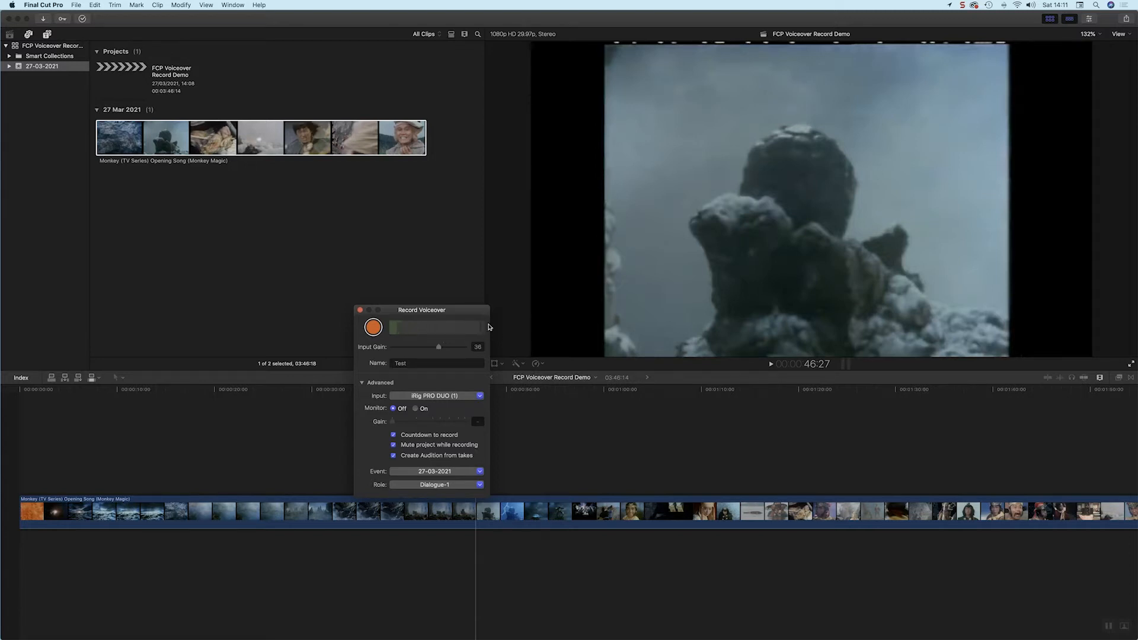
- Name the voiceover Monkey and set its input to Mono - Channel 1 of the iRig PRO DUO
{"action": "left_click", "coordinate": [383, 364]}
{"action": "type", "text": "Monkey"}
{"action": "left_click", "coordinate": [481, 397]}
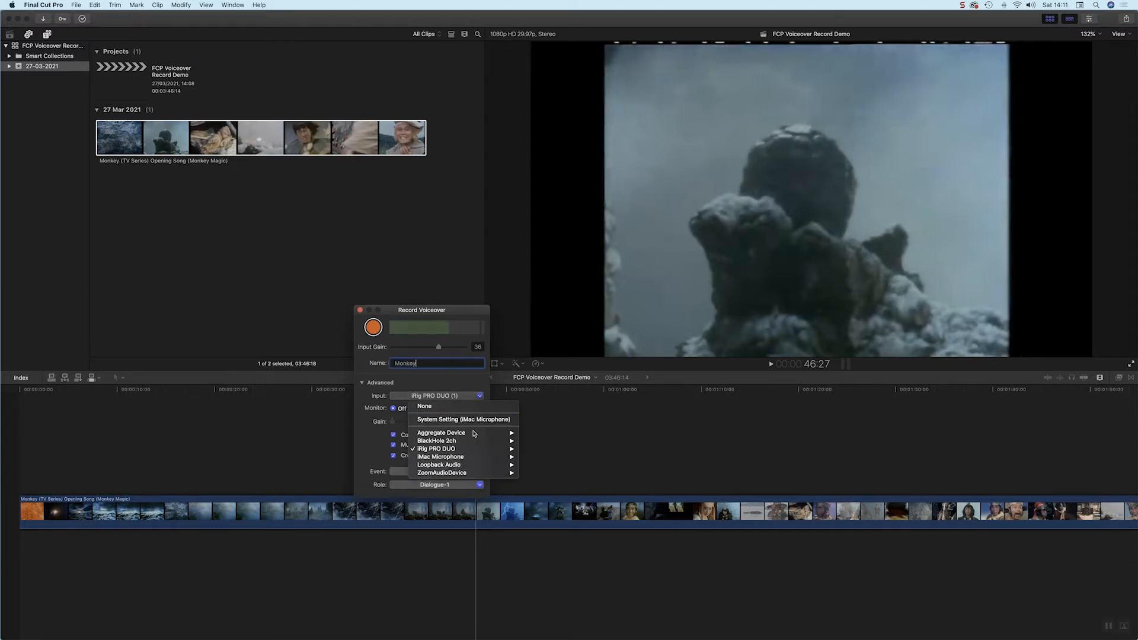
{"action": "mouse_move", "coordinate": [473, 452]}
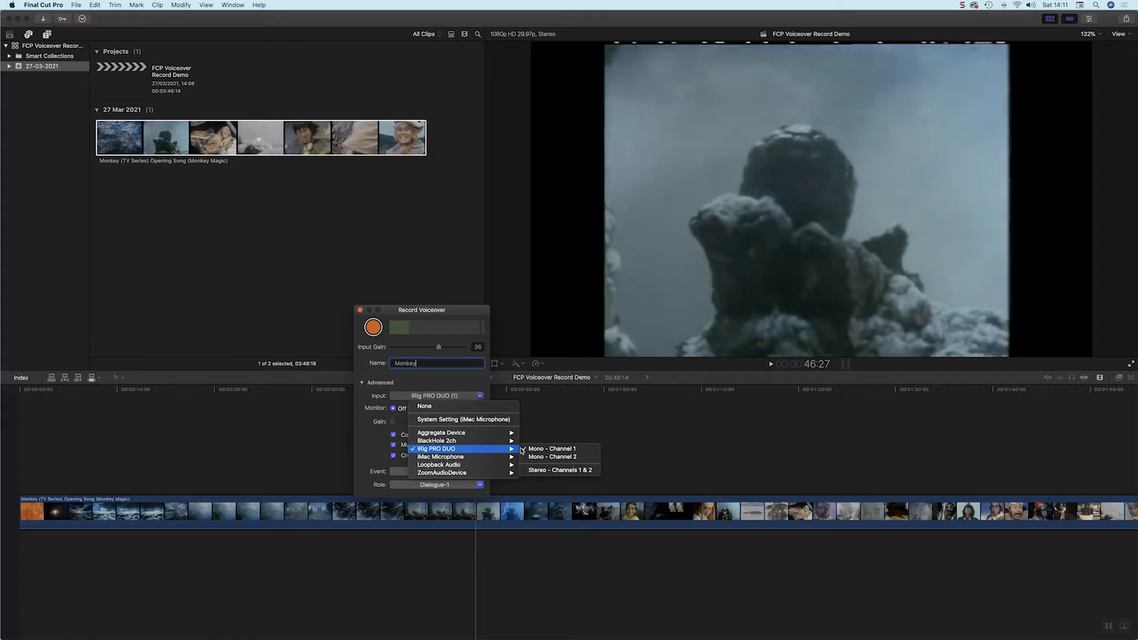
{"action": "left_click", "coordinate": [573, 450]}
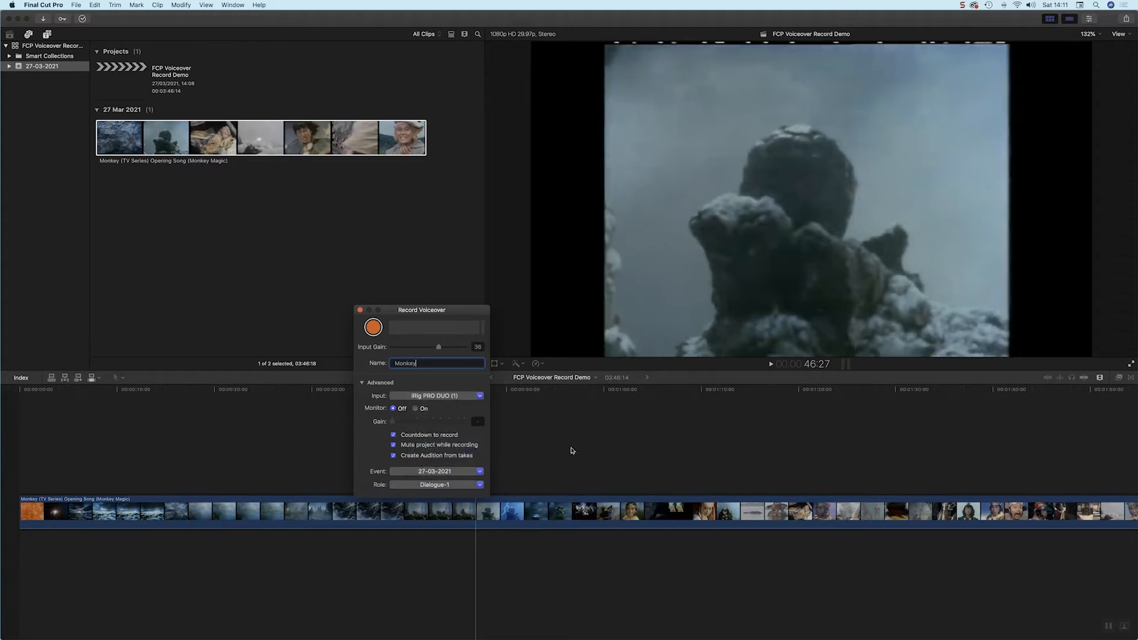
{"action": "left_click", "coordinate": [481, 397]}
{"action": "left_click", "coordinate": [481, 397]}
{"action": "left_click", "coordinate": [481, 398]}
{"action": "left_click", "coordinate": [482, 397]}
{"action": "left_click", "coordinate": [481, 397]}
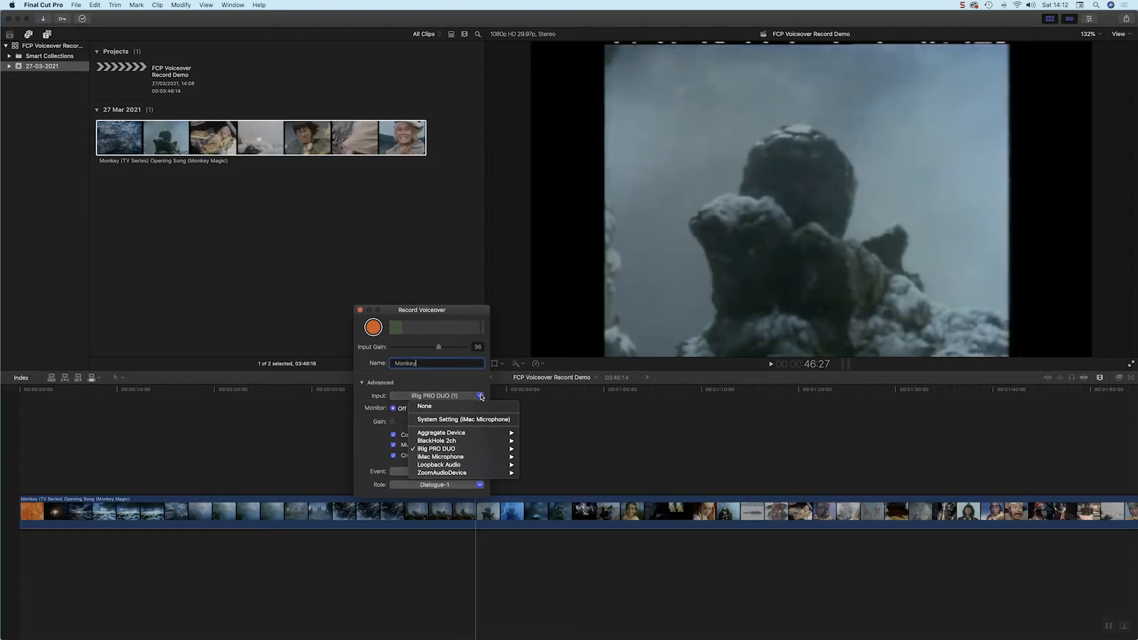
{"action": "left_click", "coordinate": [457, 356]}
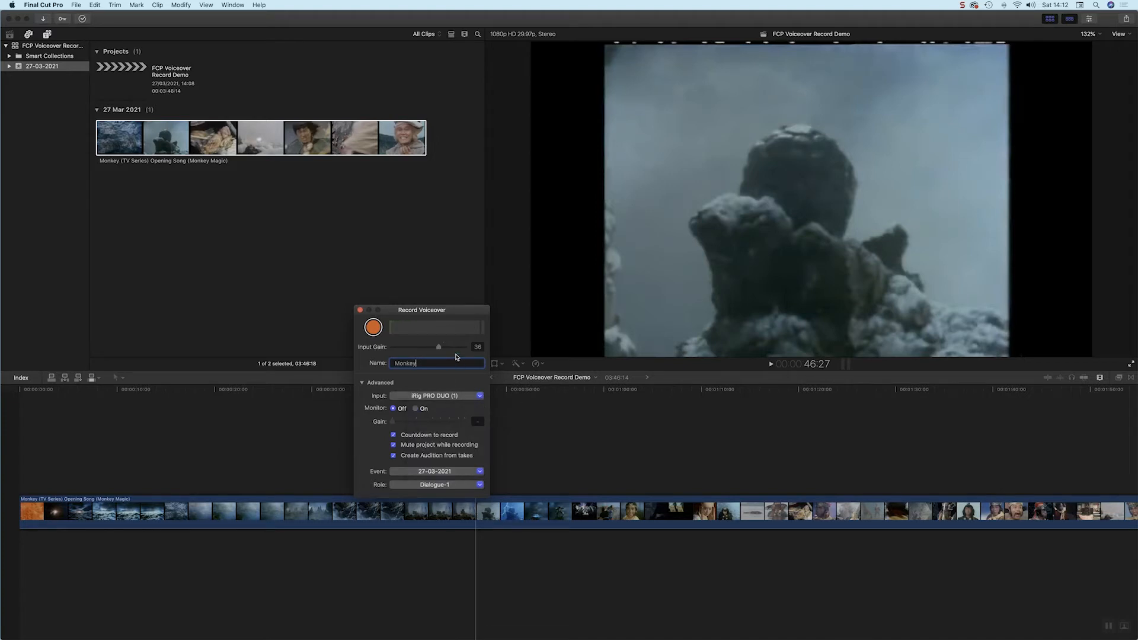
- Turn voiceover monitoring on and record a first take about 12 seconds long from the marker
{"action": "left_click", "coordinate": [416, 409]}
{"action": "left_click", "coordinate": [508, 414]}
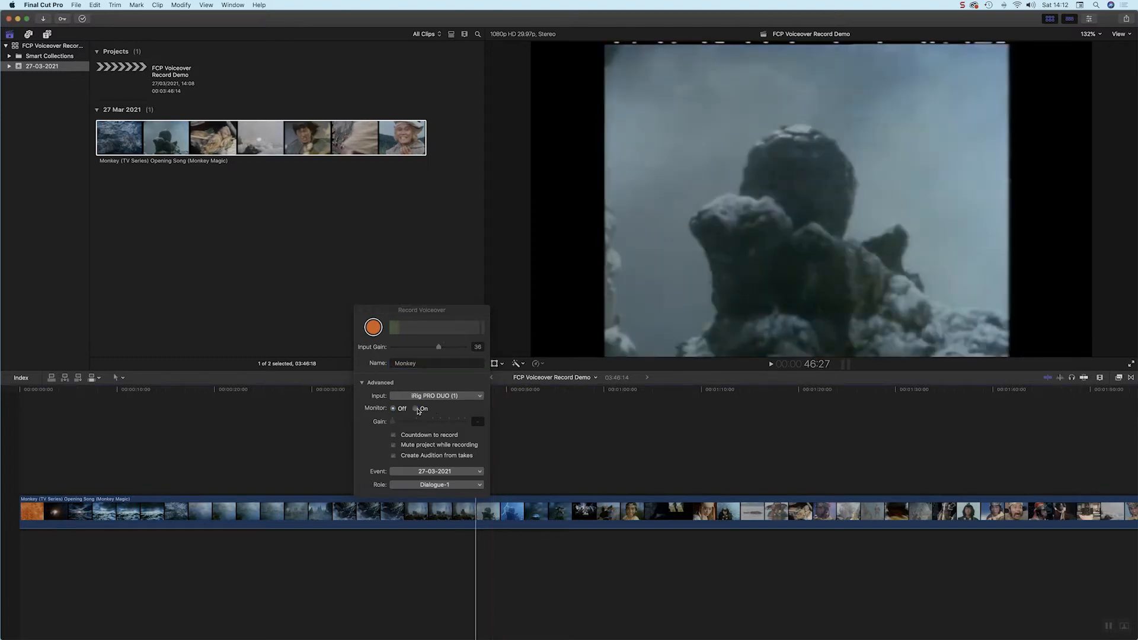
{"action": "left_click", "coordinate": [417, 409]}
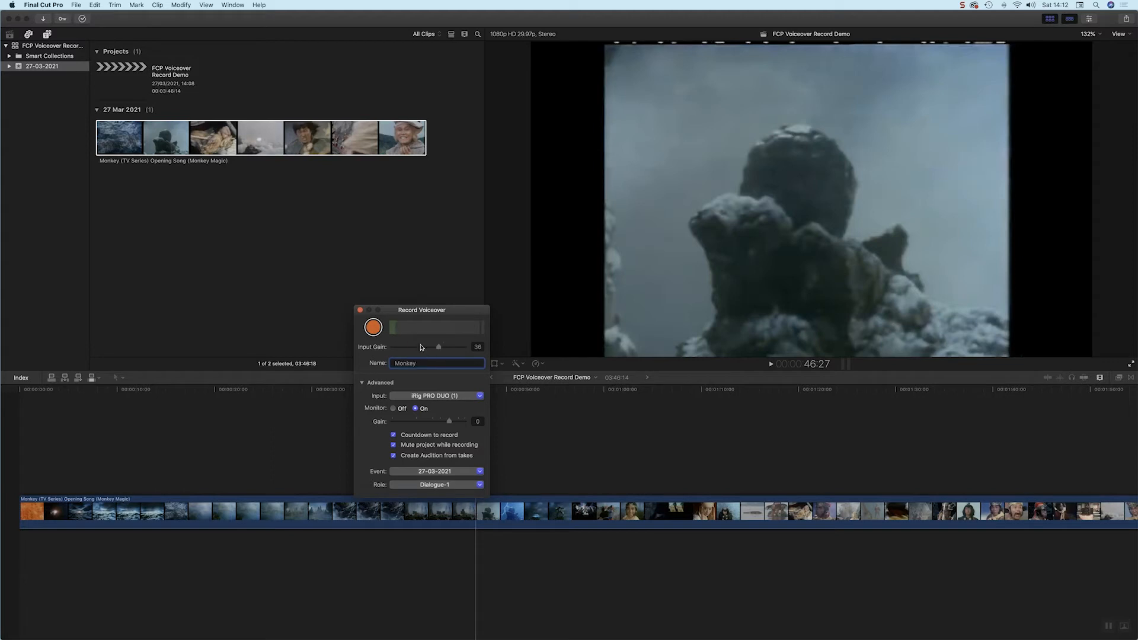
{"action": "left_click", "coordinate": [374, 327]}
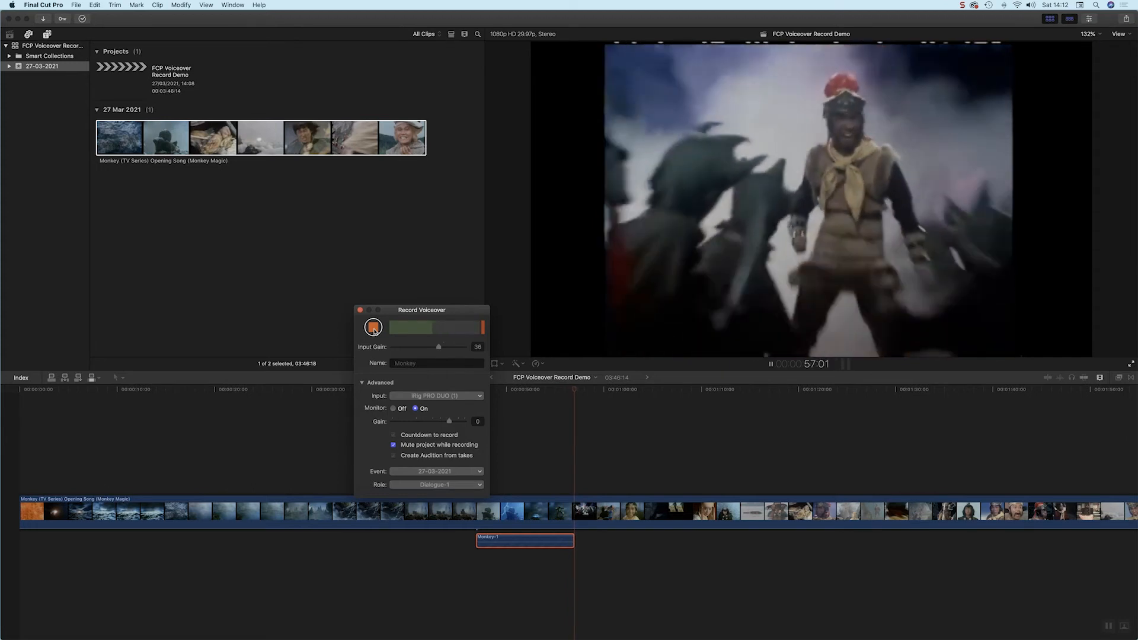
{"action": "left_click", "coordinate": [374, 328]}
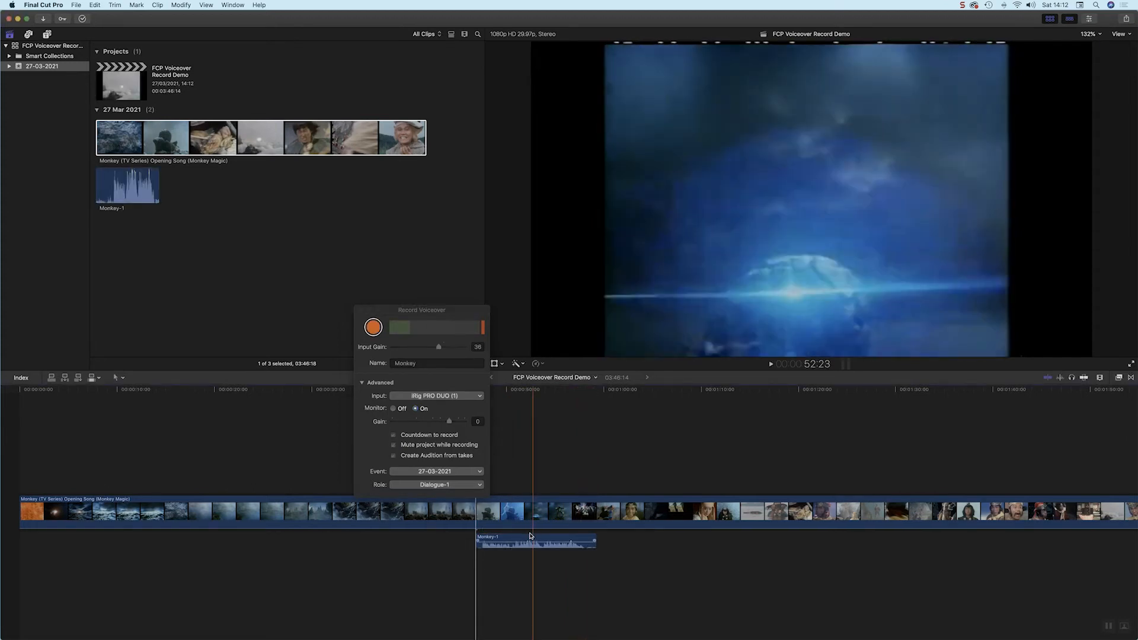
- Lower the input gain to 17, record a second take about 11 seconds long, and close the voiceover window
{"action": "left_click", "coordinate": [438, 349]}
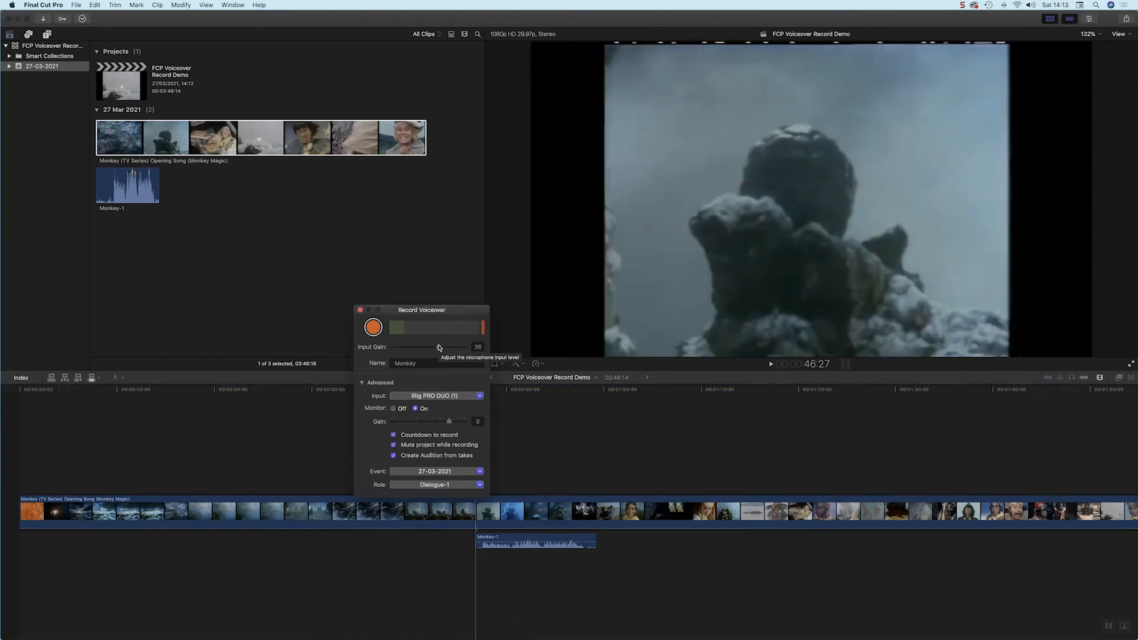
{"action": "mouse_move", "coordinate": [438, 348]}
{"action": "left_mouse_down"}
{"action": "mouse_move", "coordinate": [414, 348]}
{"action": "mouse_move", "coordinate": [434, 350]}
{"action": "left_mouse_up"}
{"action": "left_click", "coordinate": [375, 332]}
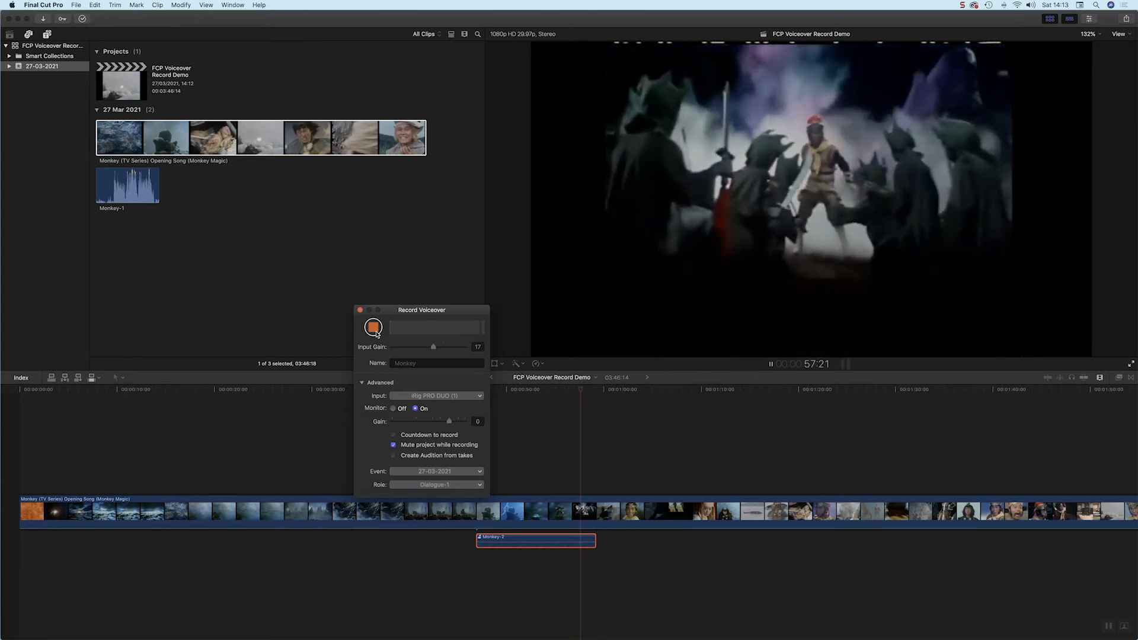
{"action": "left_click", "coordinate": [374, 328]}
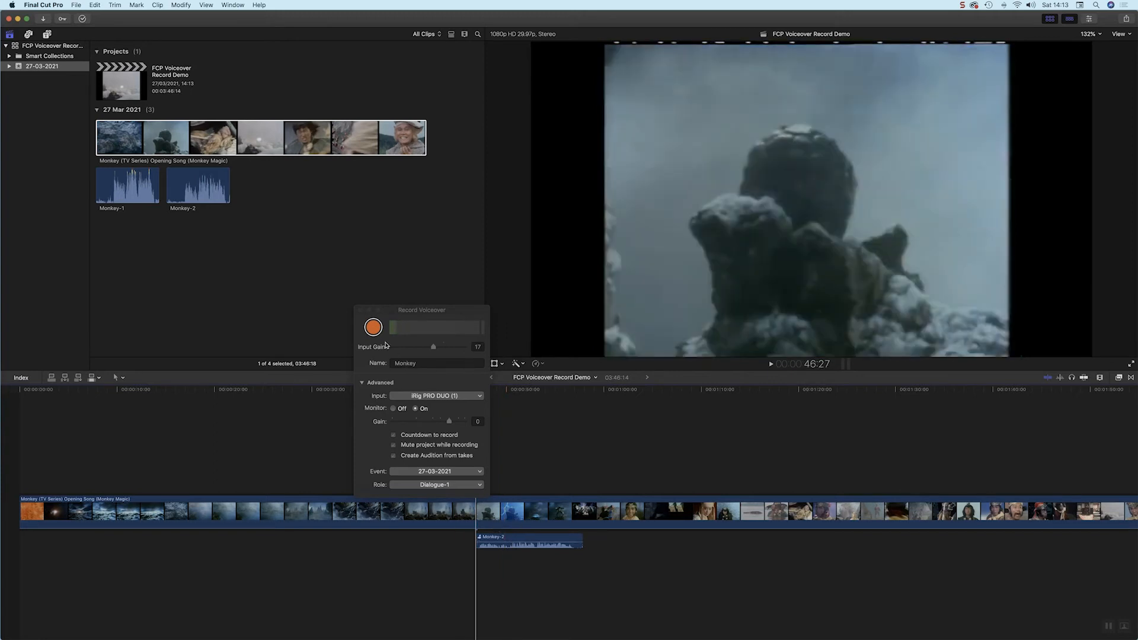
{"action": "left_click", "coordinate": [360, 310]}
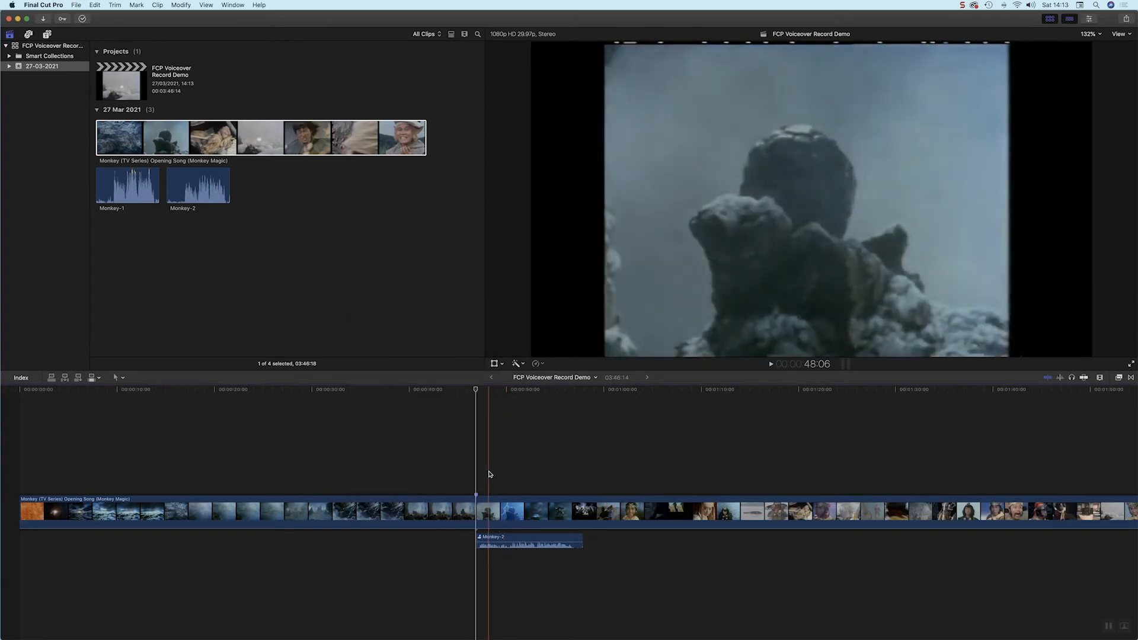
- Play back part of the recorded voiceover against the video
{"action": "key", "text": "space"}
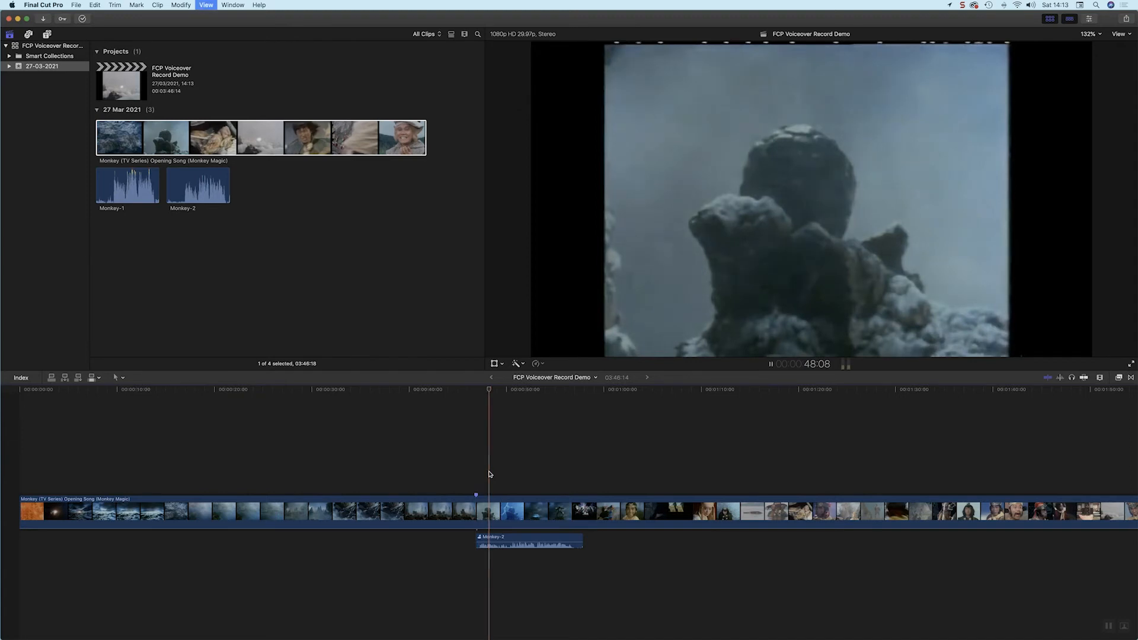
{"action": "key", "text": "space"}
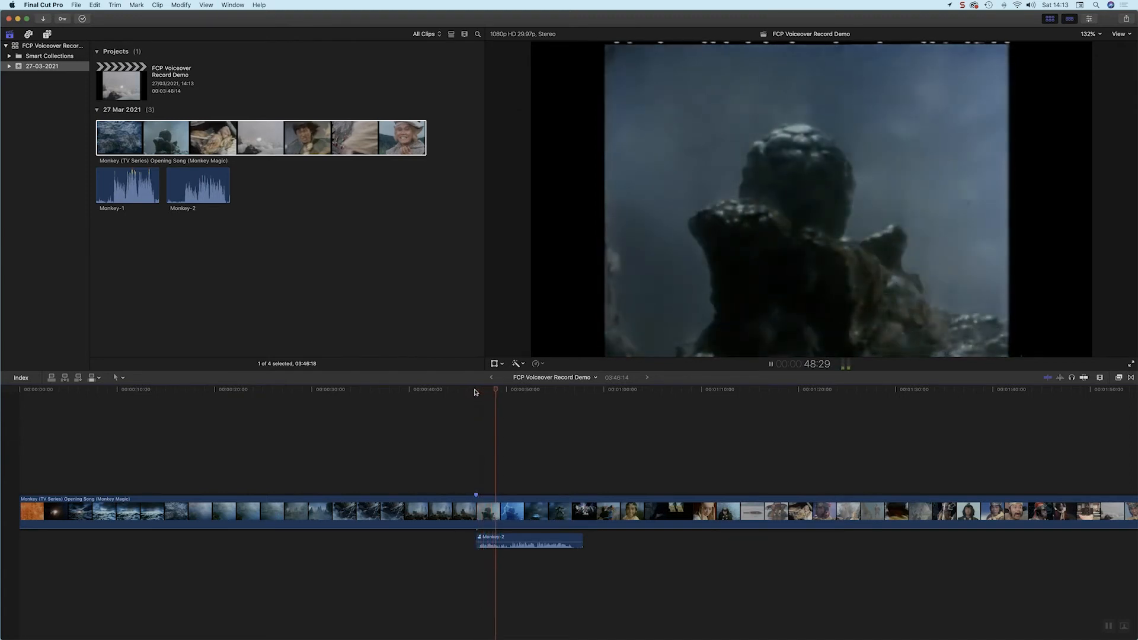
{"action": "key", "text": "space"}
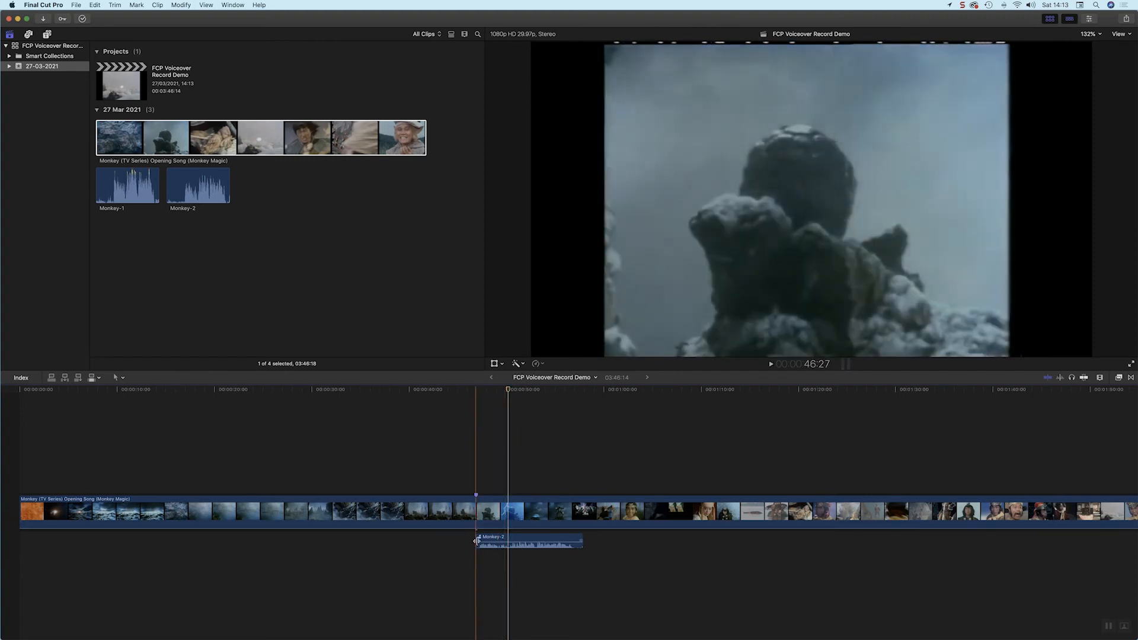
- Open the voiceover clip's audition, switch to Monkey-1 and back to Monkey-2, and move the audition window clear of the clip
{"action": "left_click", "coordinate": [480, 538]}
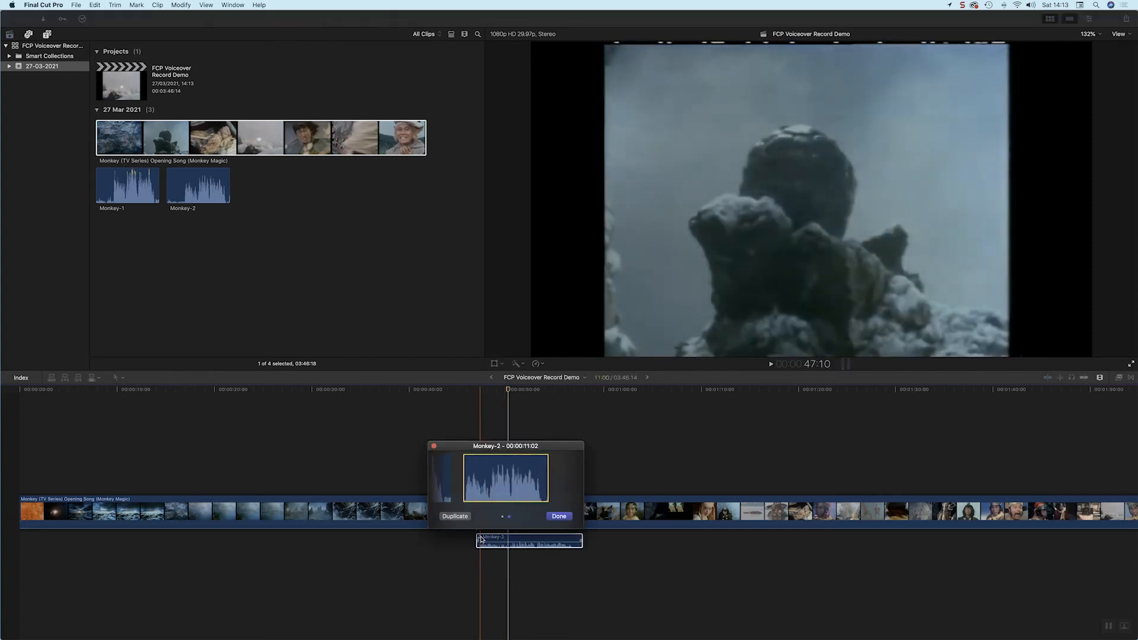
{"action": "left_click", "coordinate": [446, 484]}
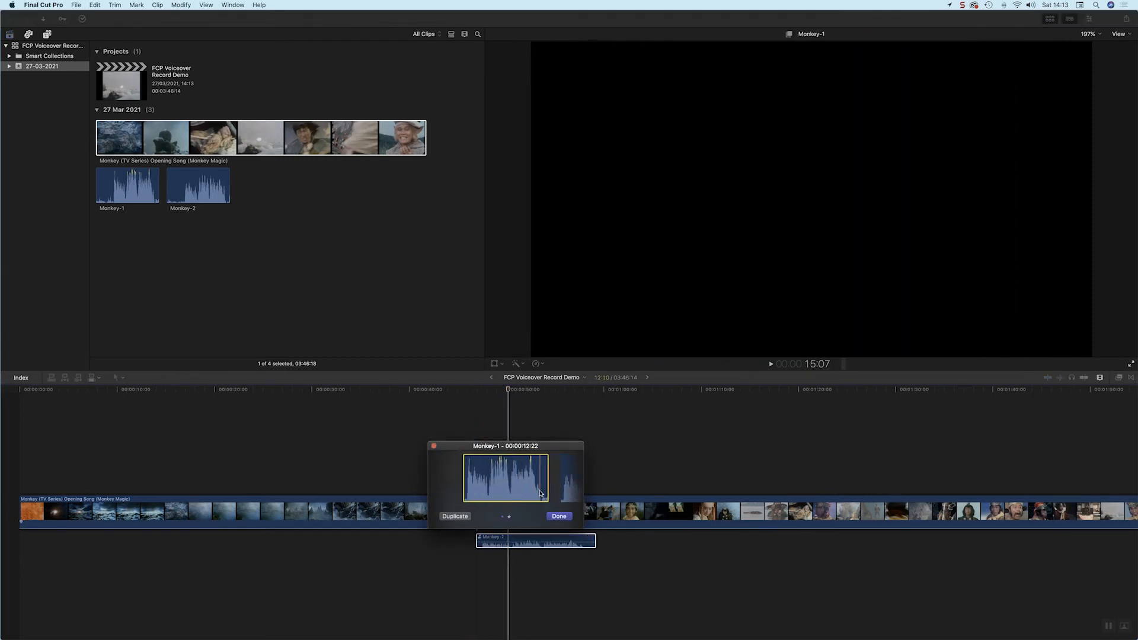
{"action": "left_click", "coordinate": [569, 493]}
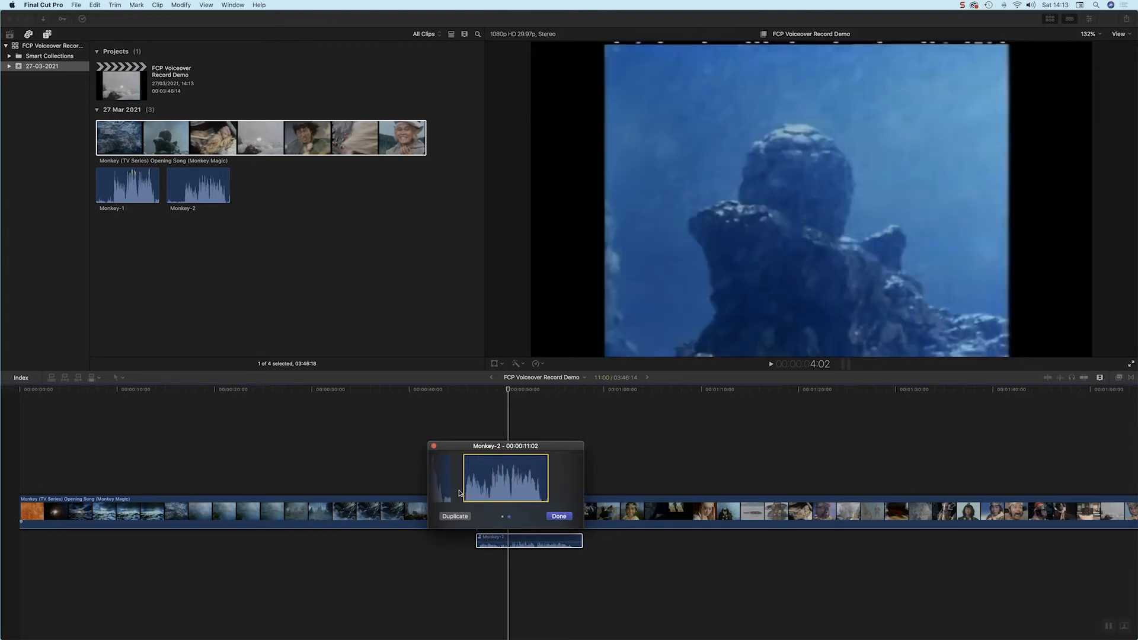
{"action": "left_click_drag", "start_coordinate": [511, 448], "coordinate": [385, 414]}
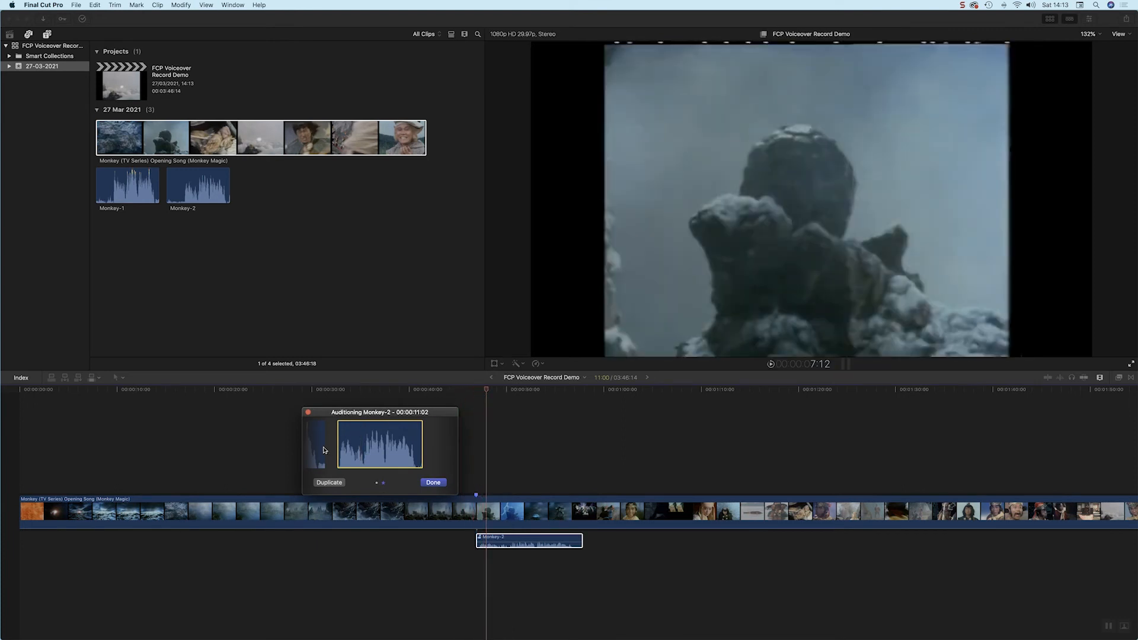
- Listen to the Monkey-1 take in the timeline, choose Monkey-2 as the active take, and close the audition
{"action": "left_click", "coordinate": [321, 458]}
{"action": "left_click", "coordinate": [489, 407]}
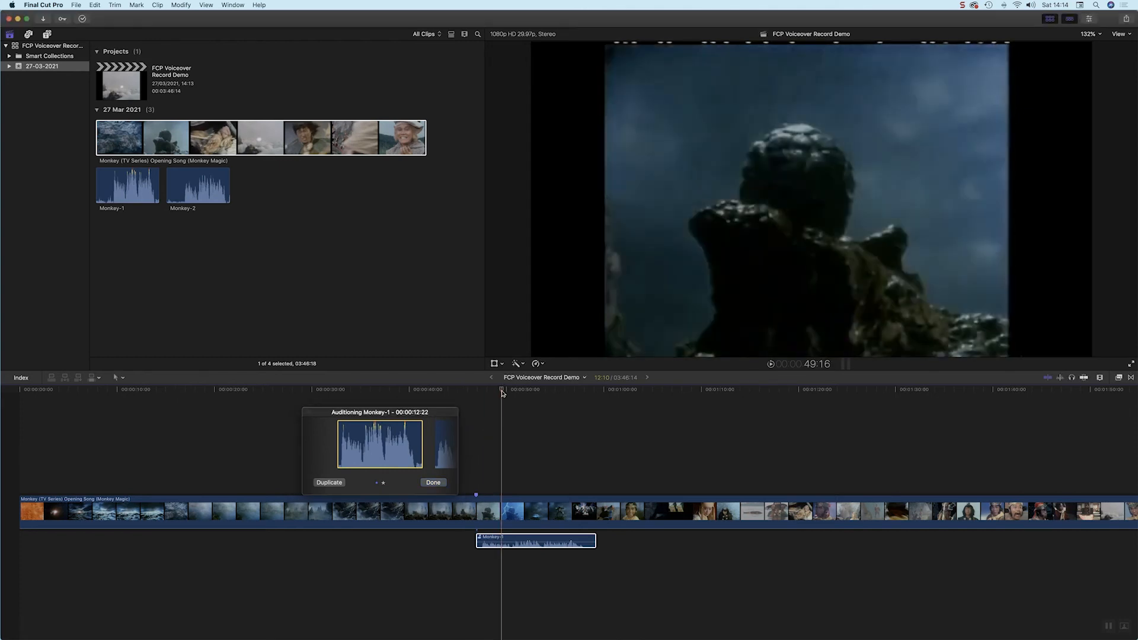
{"action": "key", "text": "space"}
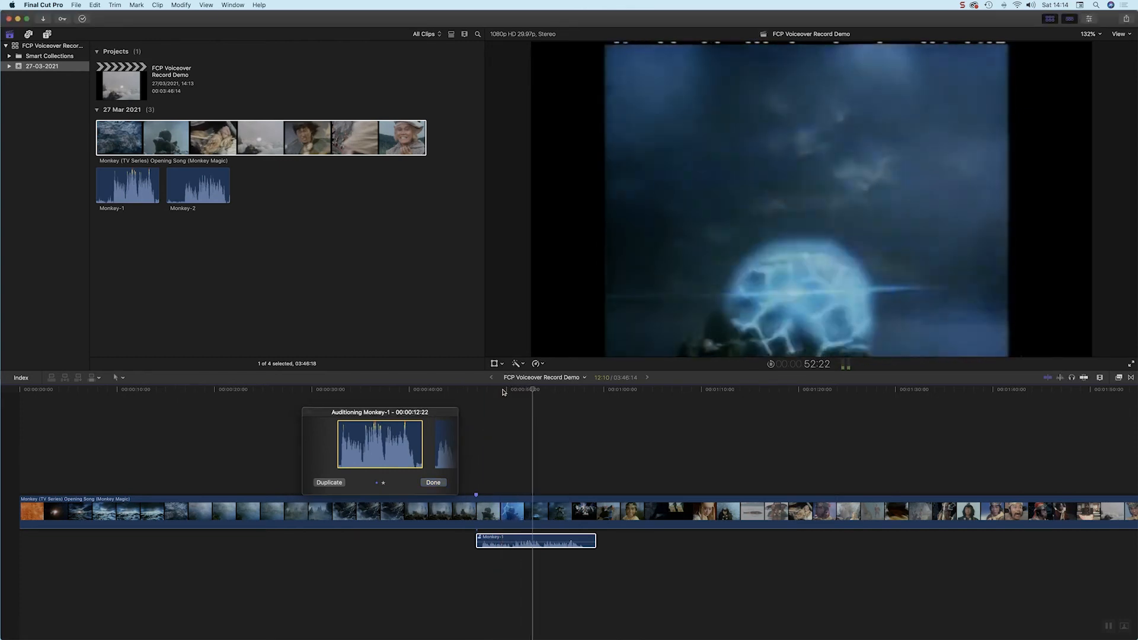
{"action": "left_click", "coordinate": [443, 450]}
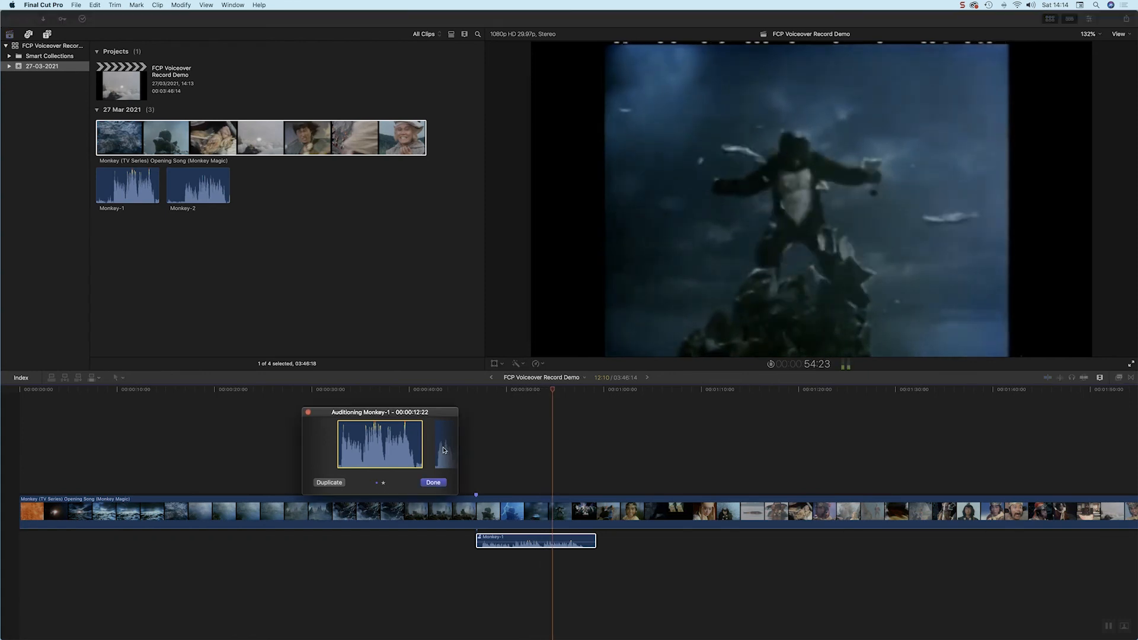
{"action": "left_click", "coordinate": [444, 450]}
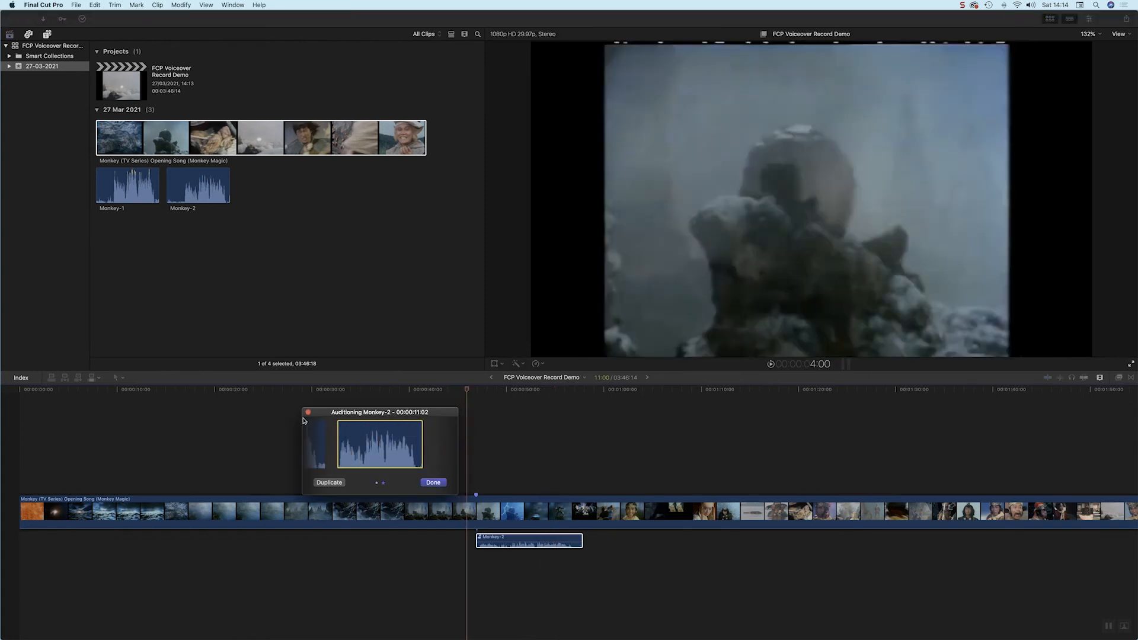
{"action": "left_click", "coordinate": [309, 413]}
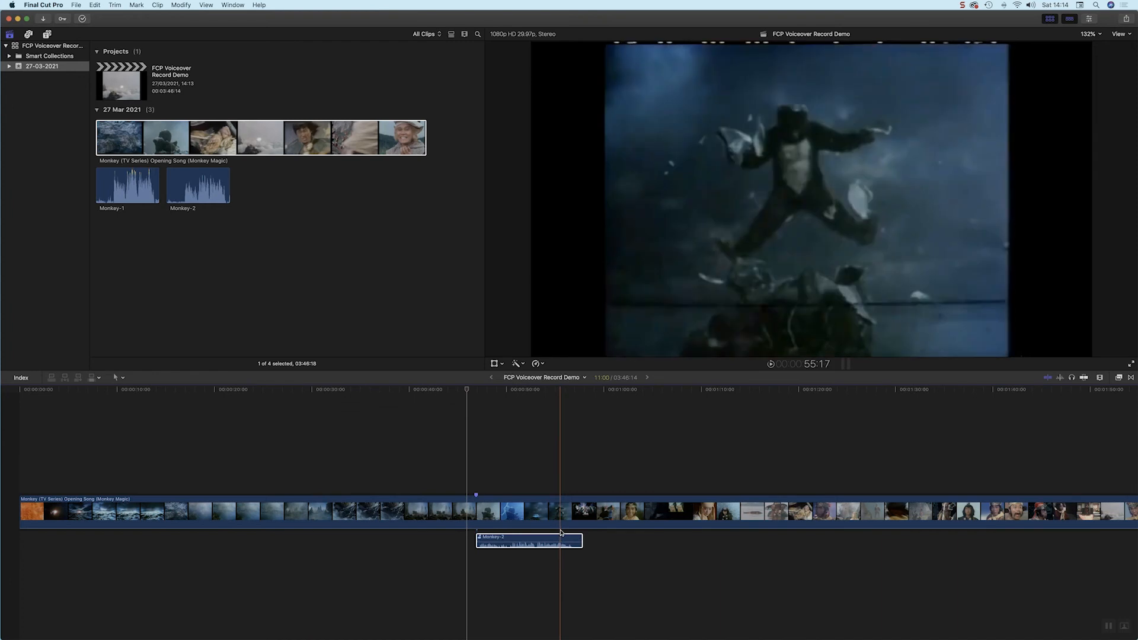
- Select the main video clip under the voiceover and raise its audio volume
{"action": "left_click", "coordinate": [561, 525]}
{"action": "left_click_drag", "start_coordinate": [562, 528], "coordinate": [586, 522]}
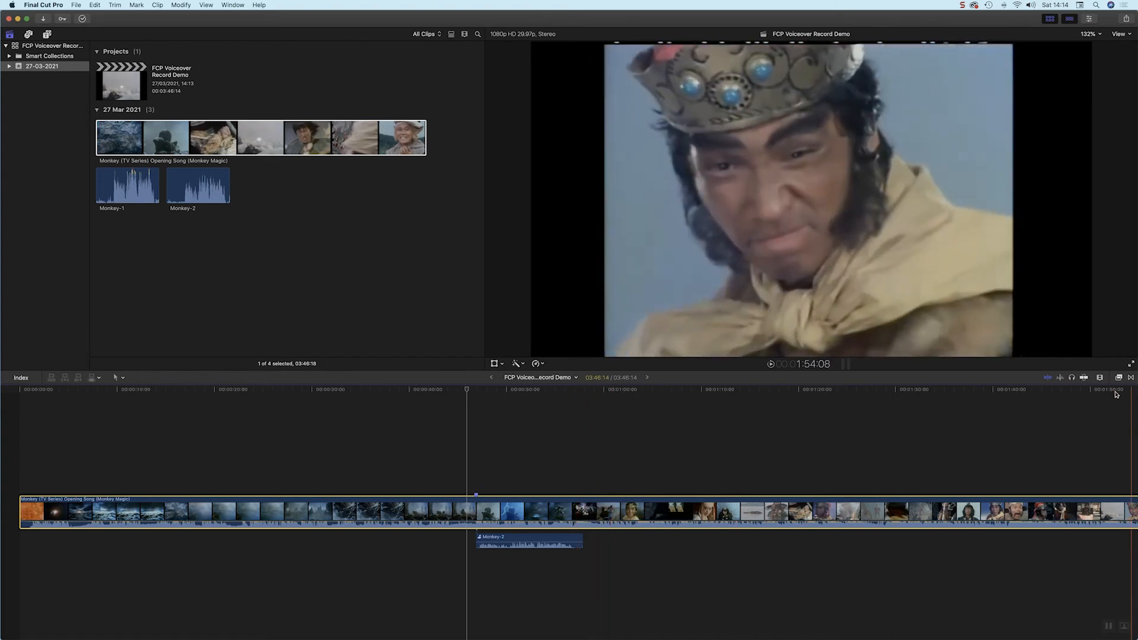
- Increase the timeline clip height and keyframe the main video's audio to rise from silence to -8.0 dB near the voiceover's end
{"action": "left_click", "coordinate": [1099, 377]}
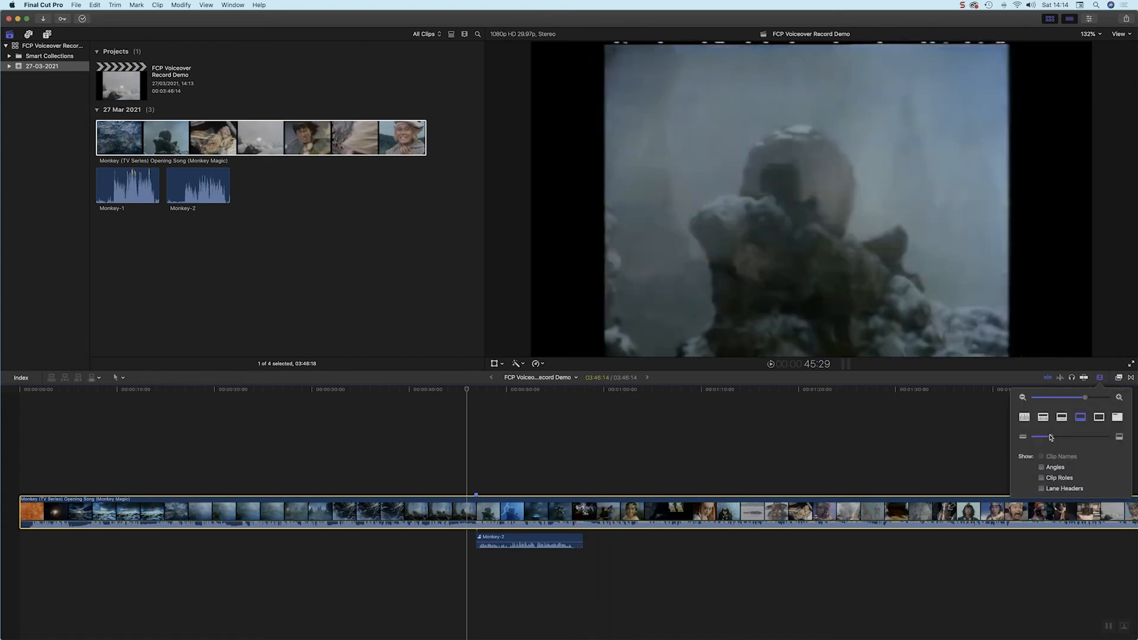
{"action": "left_click_drag", "start_coordinate": [1051, 437], "coordinate": [1088, 437]}
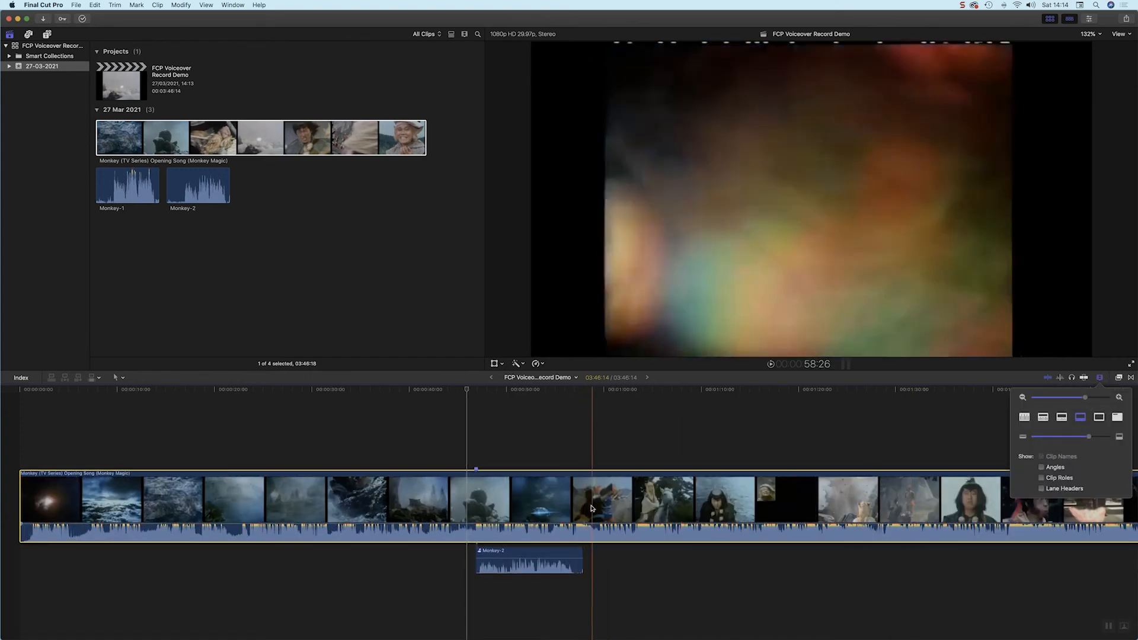
{"action": "left_click_drag", "start_coordinate": [588, 524], "coordinate": [586, 531]}
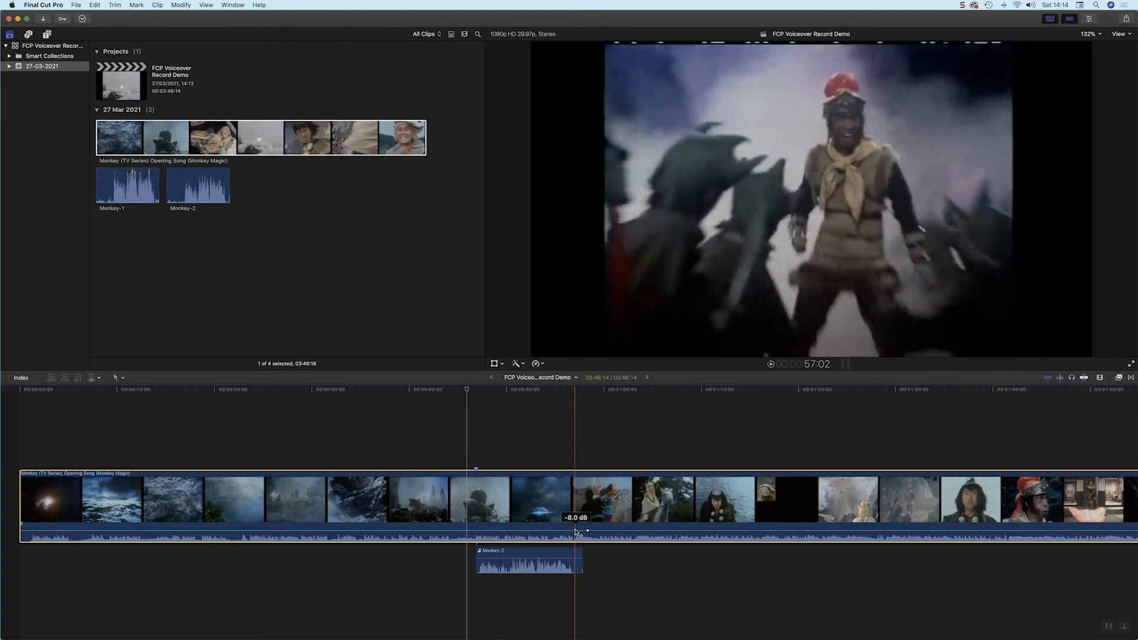
{"action": "left_click_drag", "start_coordinate": [570, 529], "coordinate": [563, 541]}
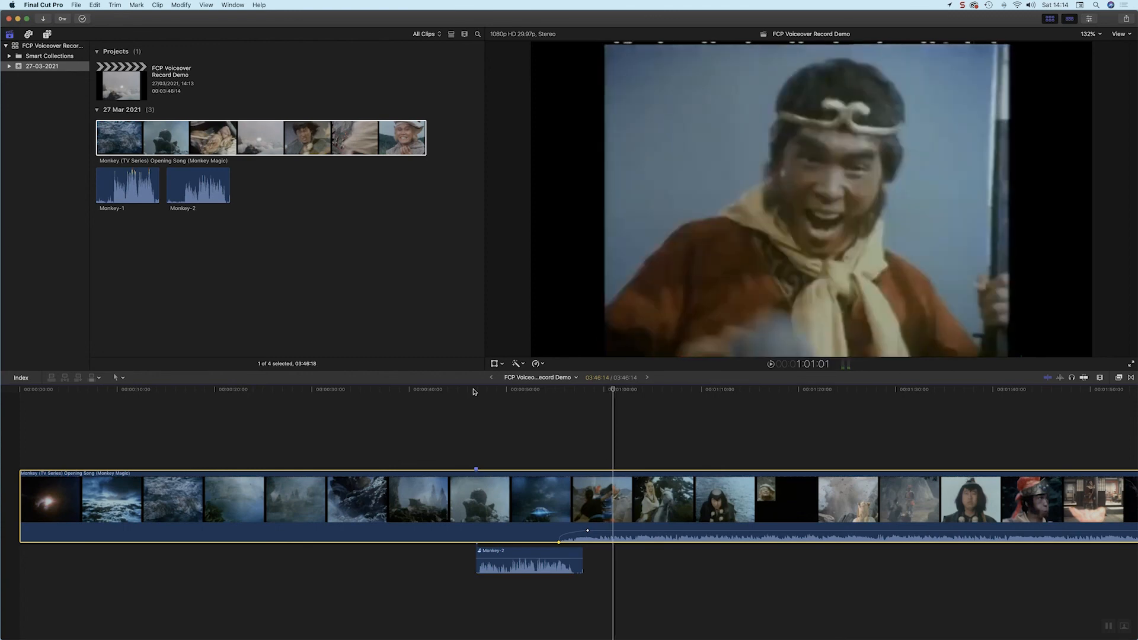
- Open the Record Voiceover window and place the playhead at the start of the Monkey-2 clip, at about 47:04
{"action": "left_click", "coordinate": [235, 5]}
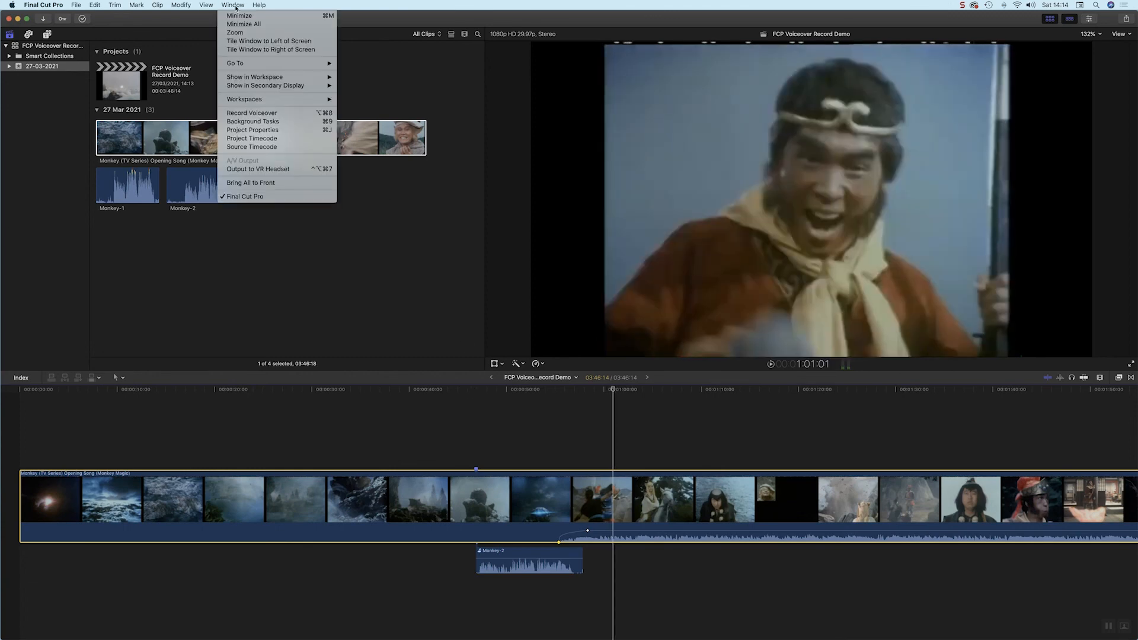
{"action": "left_click", "coordinate": [275, 113]}
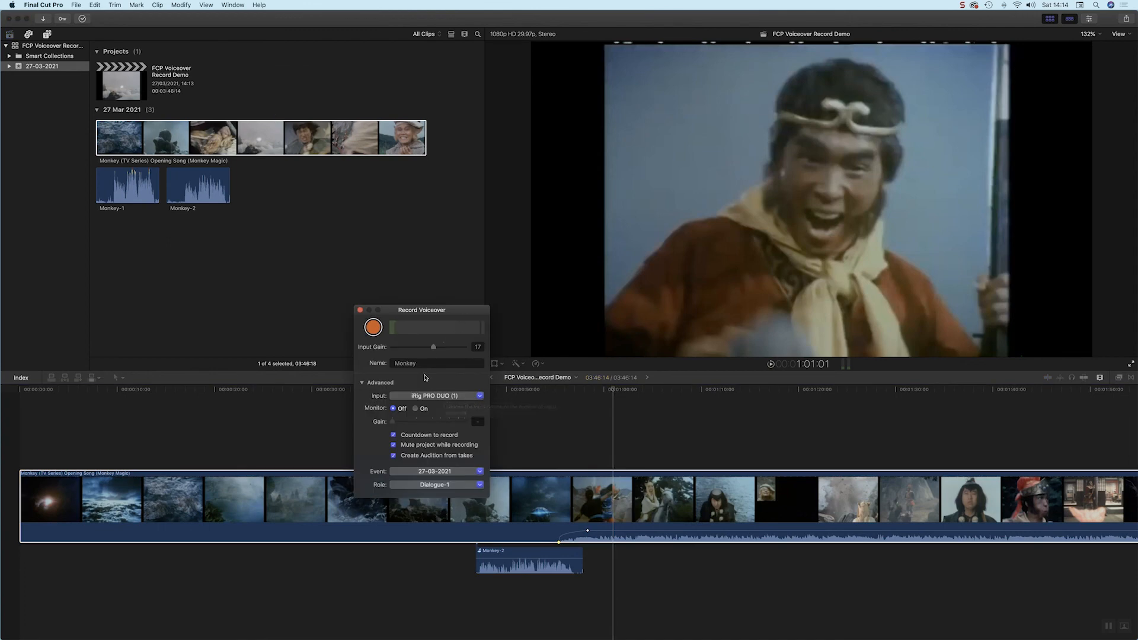
{"action": "left_click", "coordinate": [495, 394]}
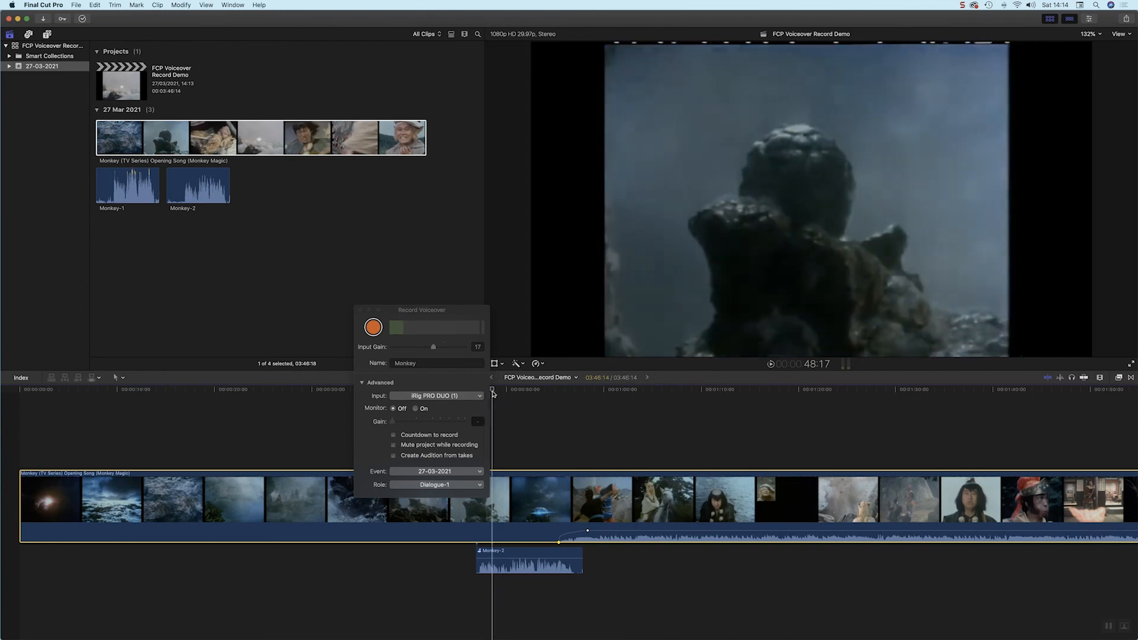
{"action": "left_click_drag", "start_coordinate": [495, 393], "coordinate": [480, 395]}
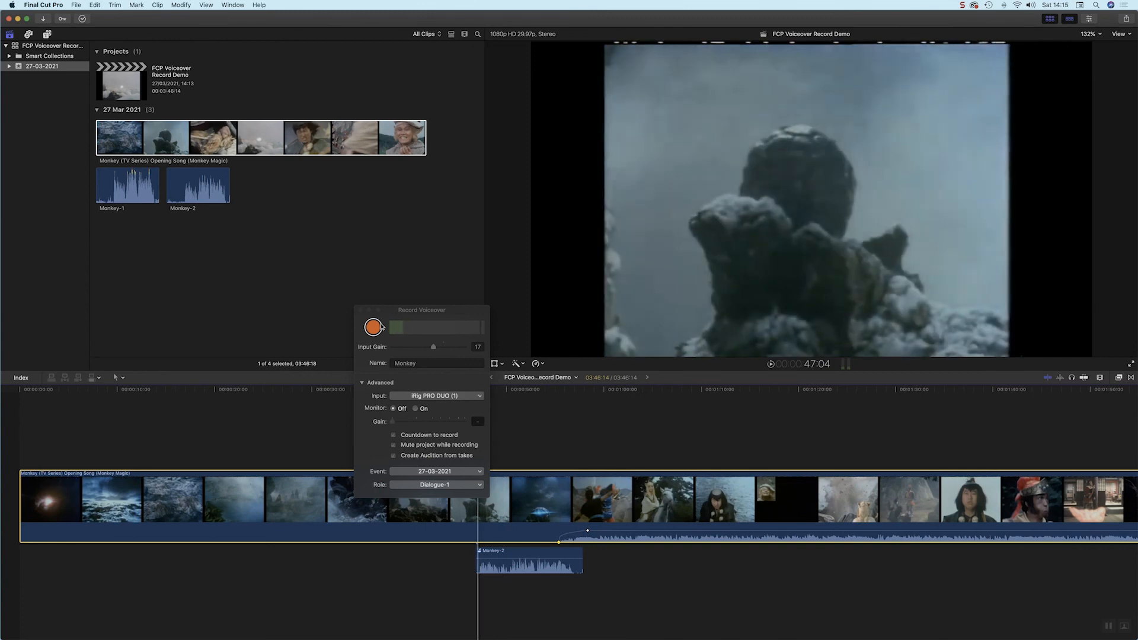